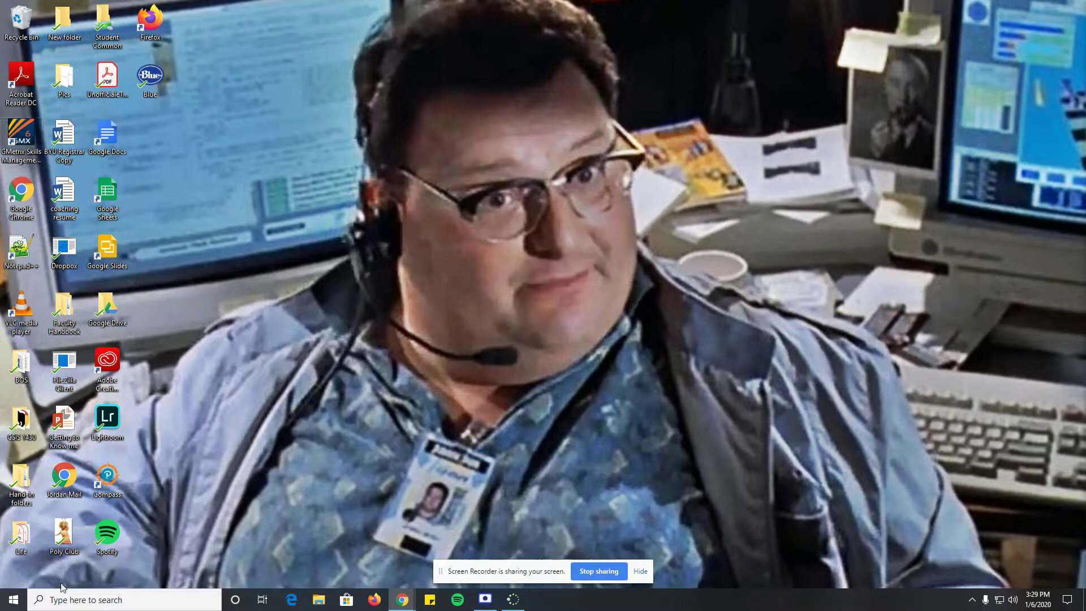
- Search Windows for 'gme' and launch GMetrix Skills Management System
click(72, 600)
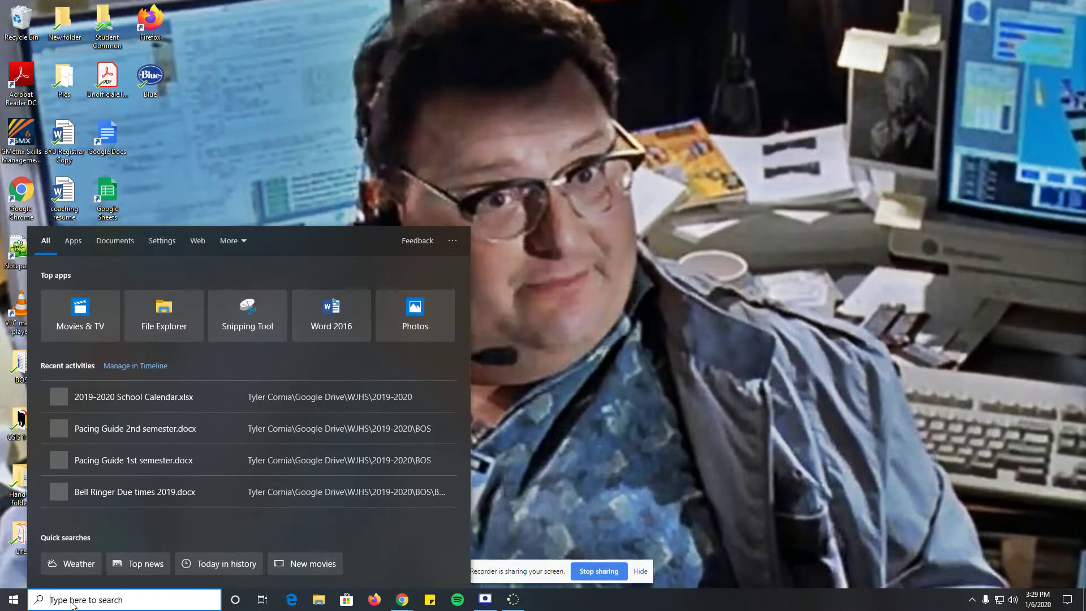
text(gme)
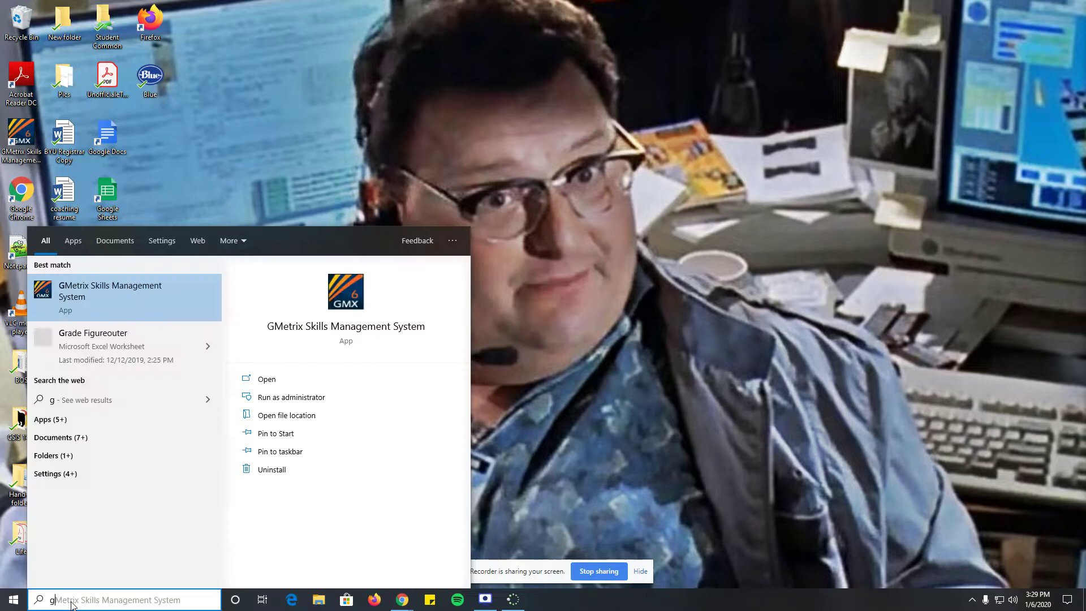
click(90, 298)
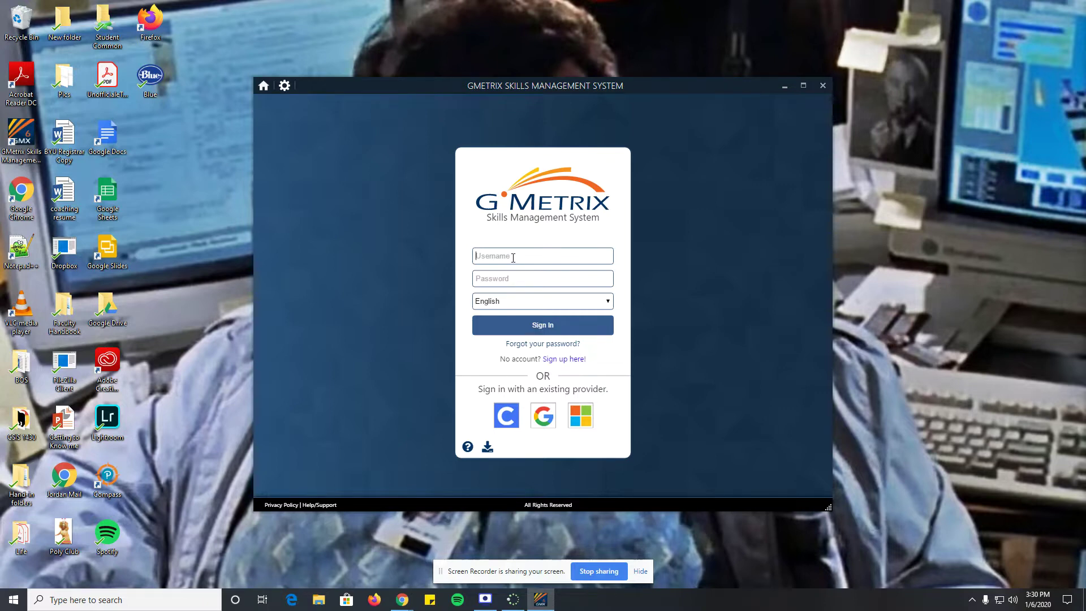
- Enter the account e-mail as the username and type the account password
click(509, 277)
text(••)
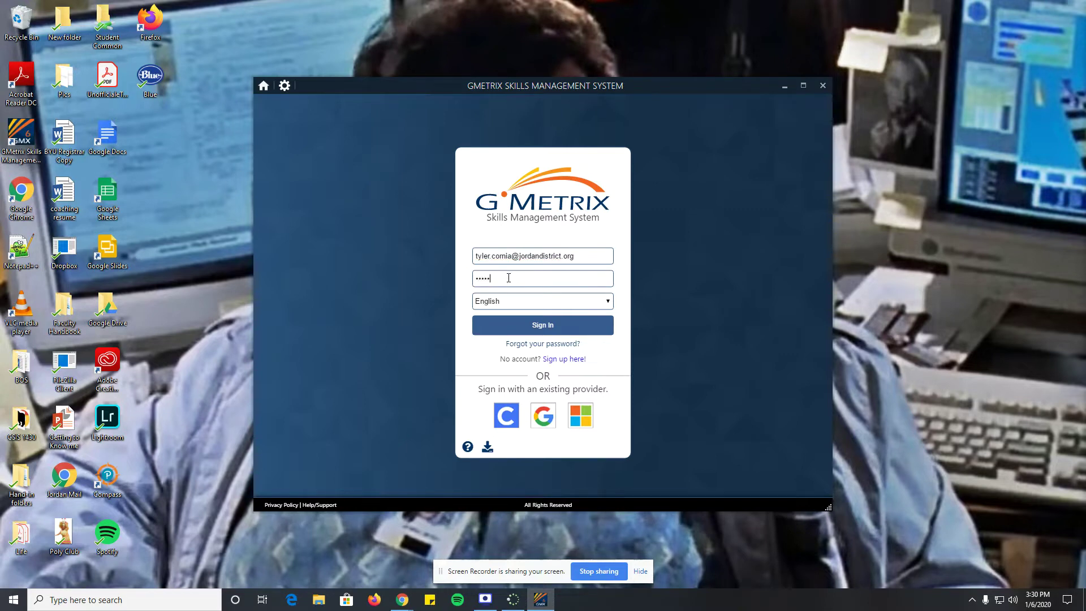
text(•••••••)
- Submit the sign-in and maximise the GMetrix window to full screen
key(Return)
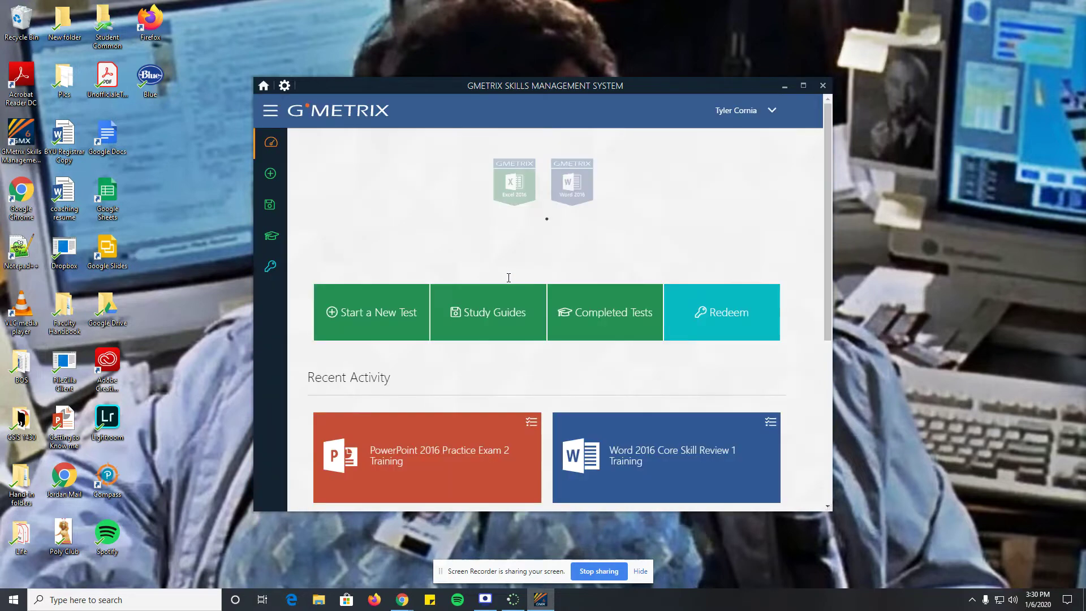
double_click(531, 86)
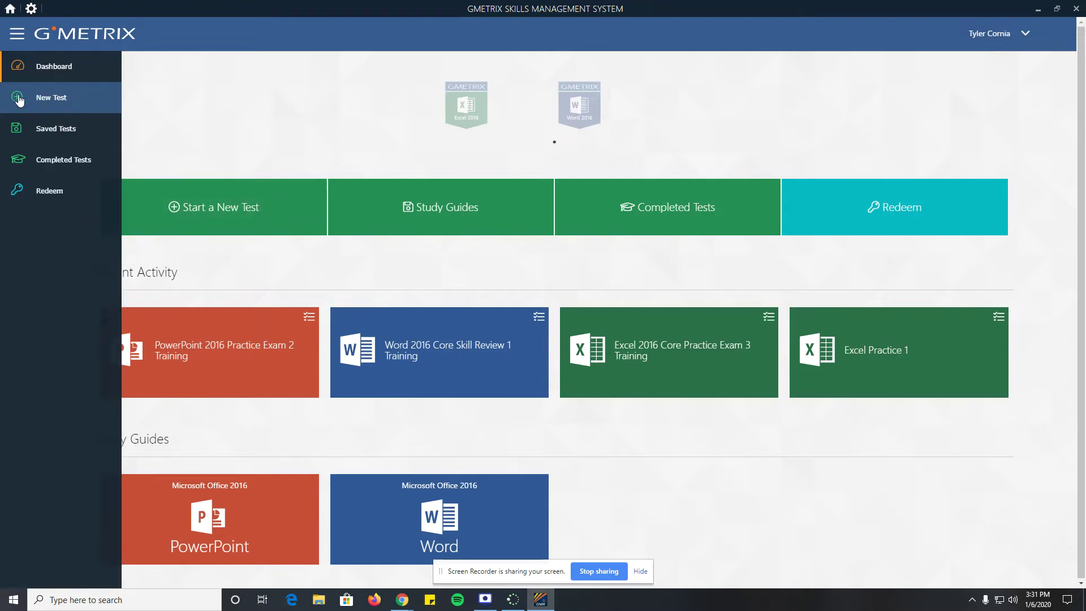
- Start a new test, view the Office 2016 Excel tests, then return to the app categories
click(34, 98)
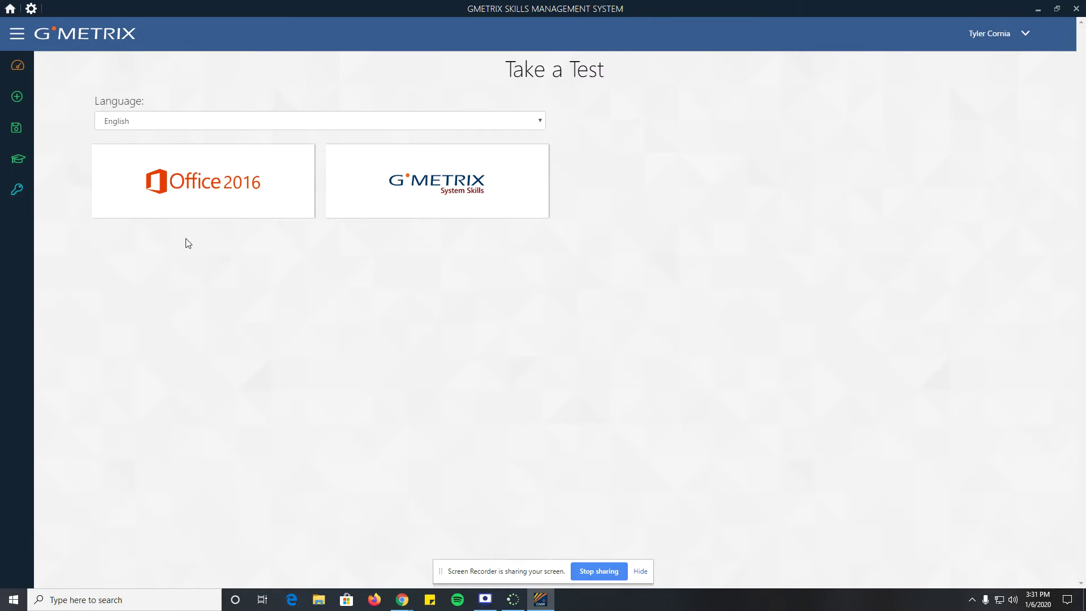
click(192, 195)
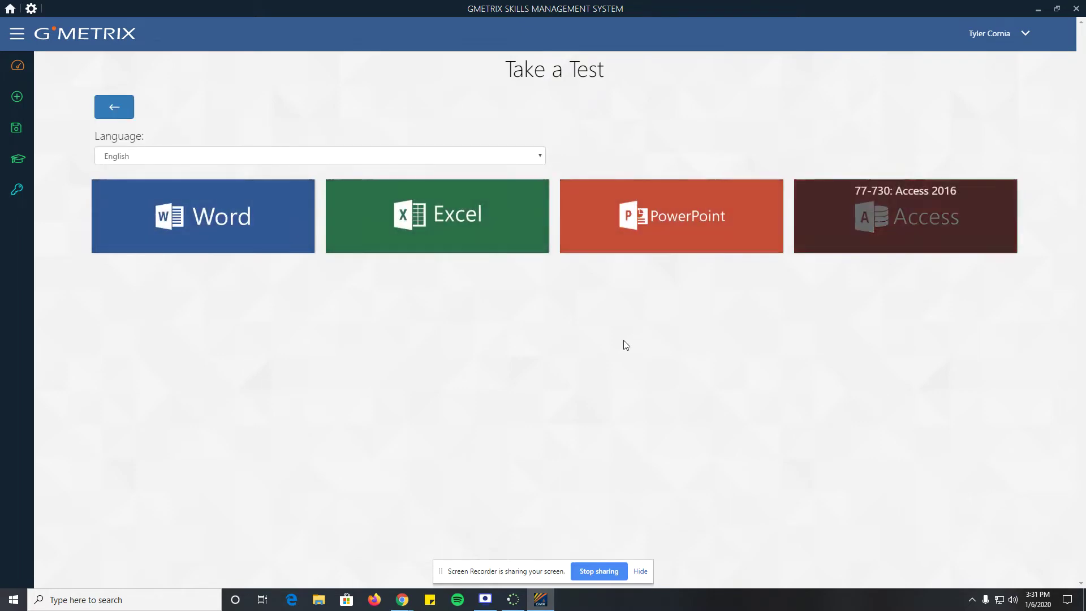
click(435, 228)
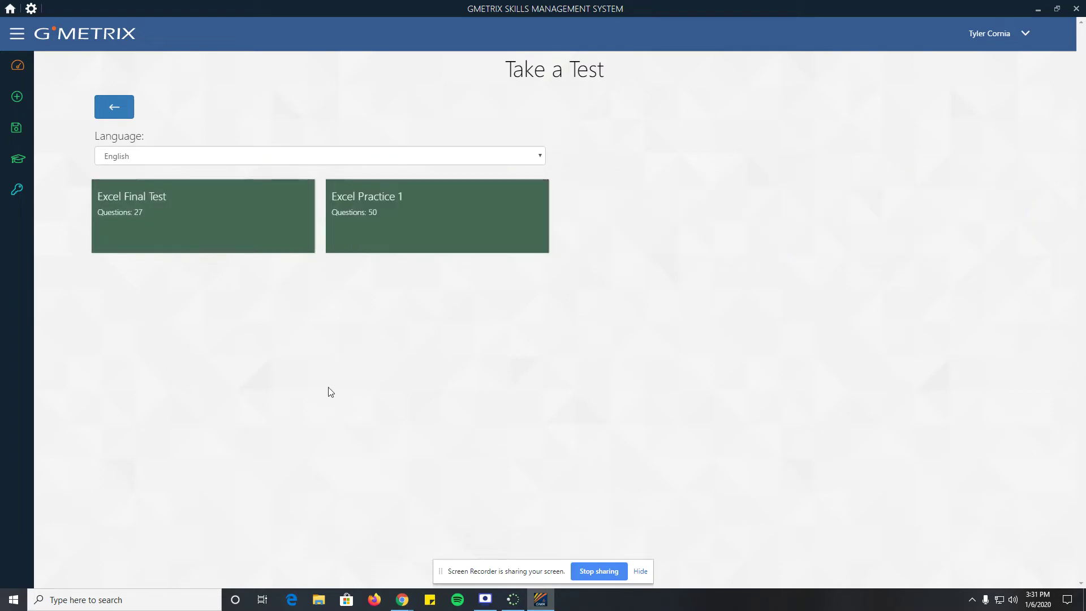
mouse_move(383, 207)
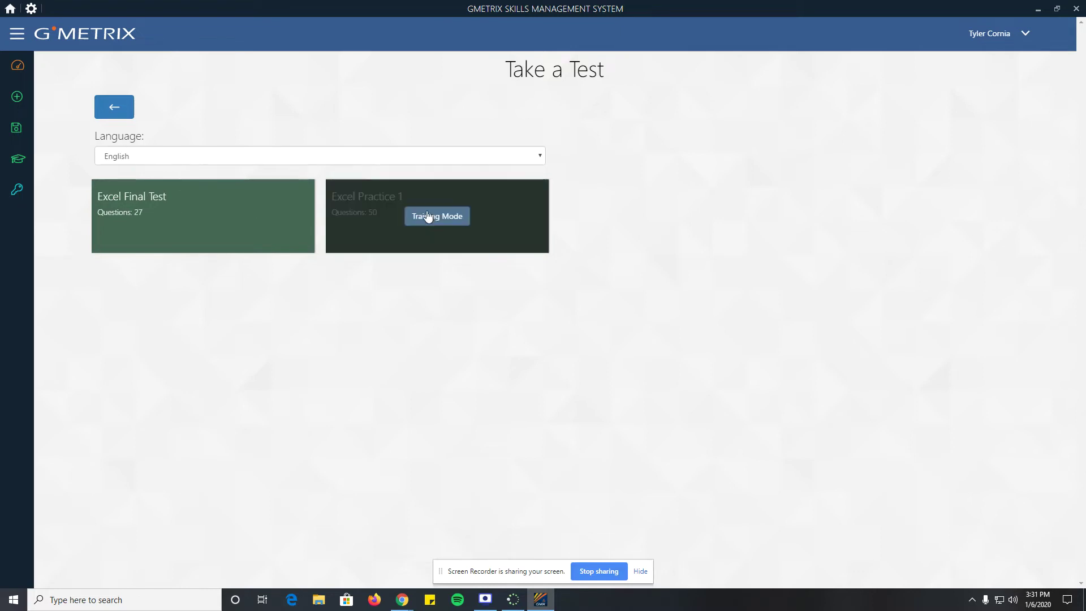
click(115, 113)
- Launch Word 2016 Core Practice Exam 2 in Testing Mode
click(210, 223)
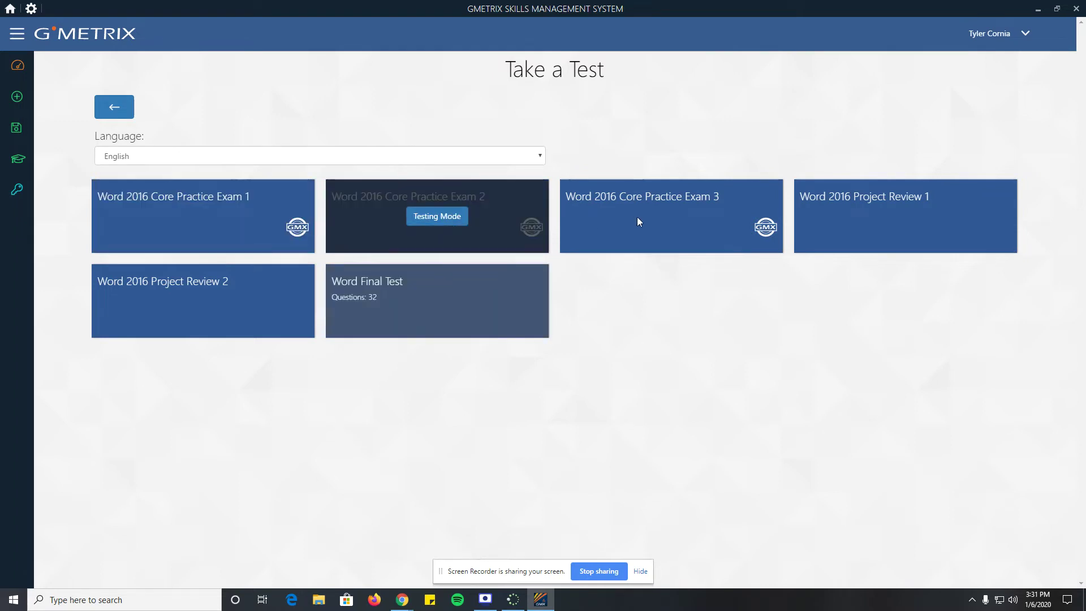
mouse_move(639, 221)
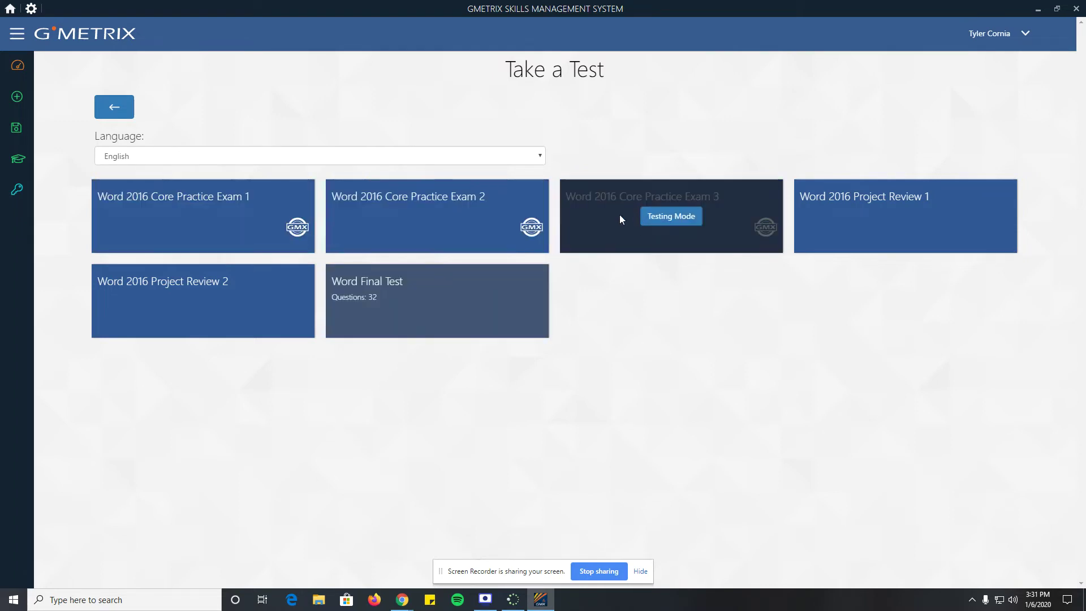
mouse_move(418, 218)
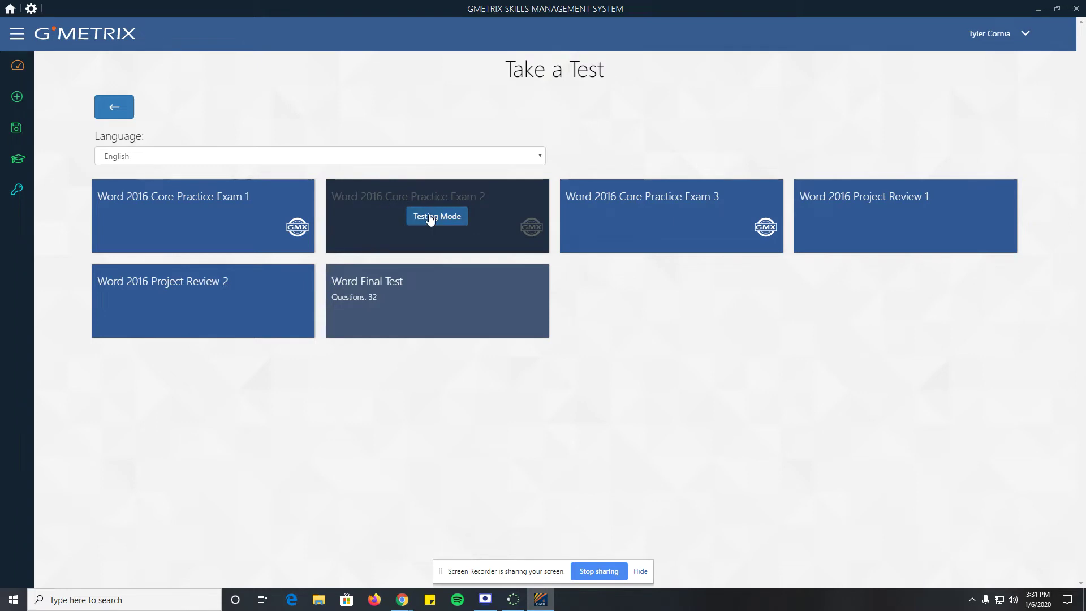
click(429, 215)
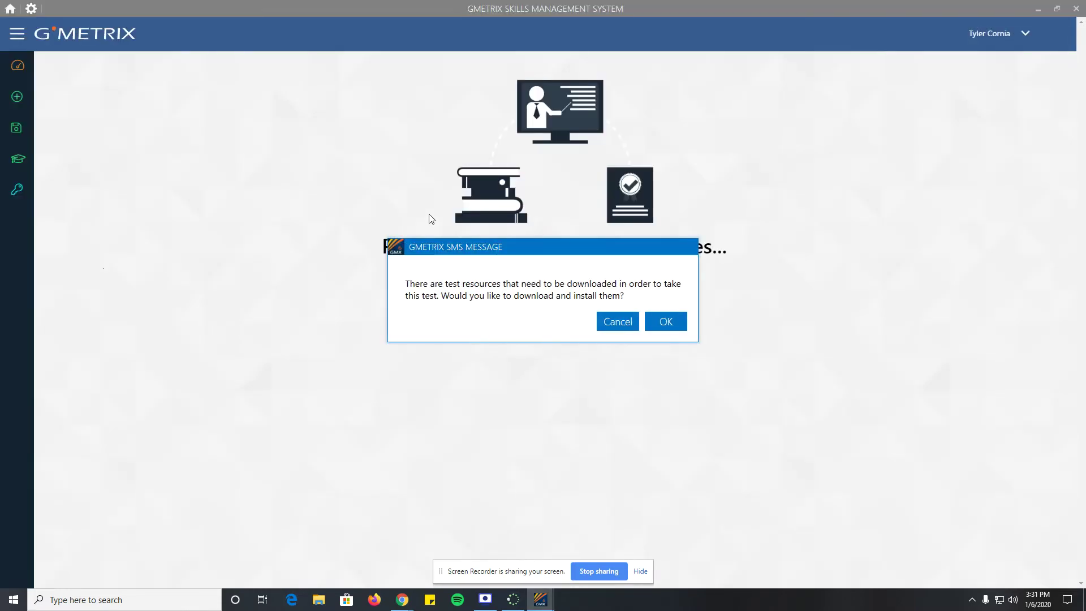
- Accept the test-resource download and launch the DesktopSupport practice project
click(668, 322)
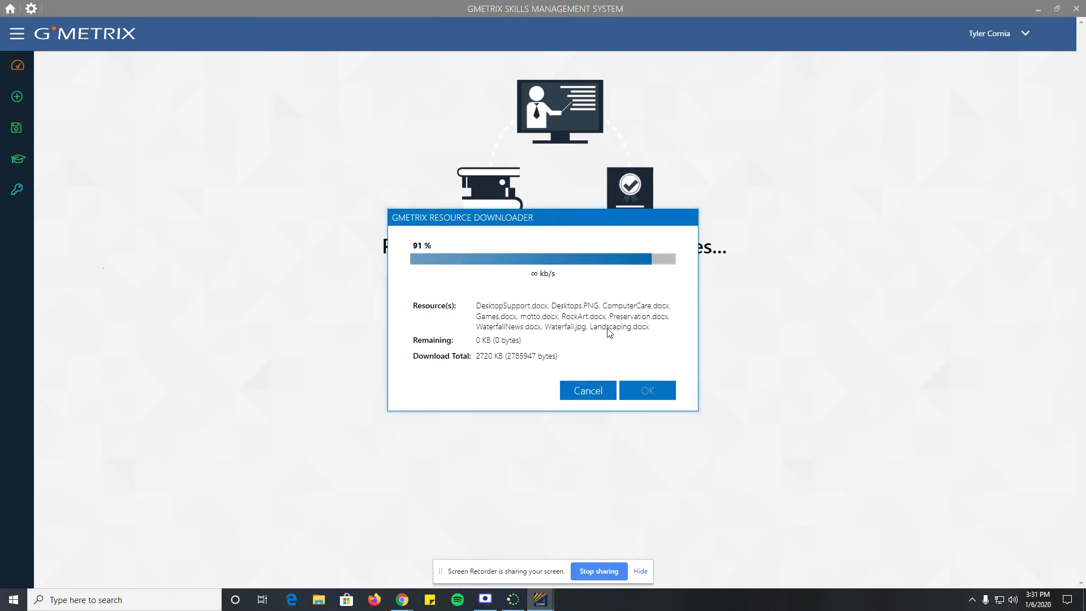
click(656, 404)
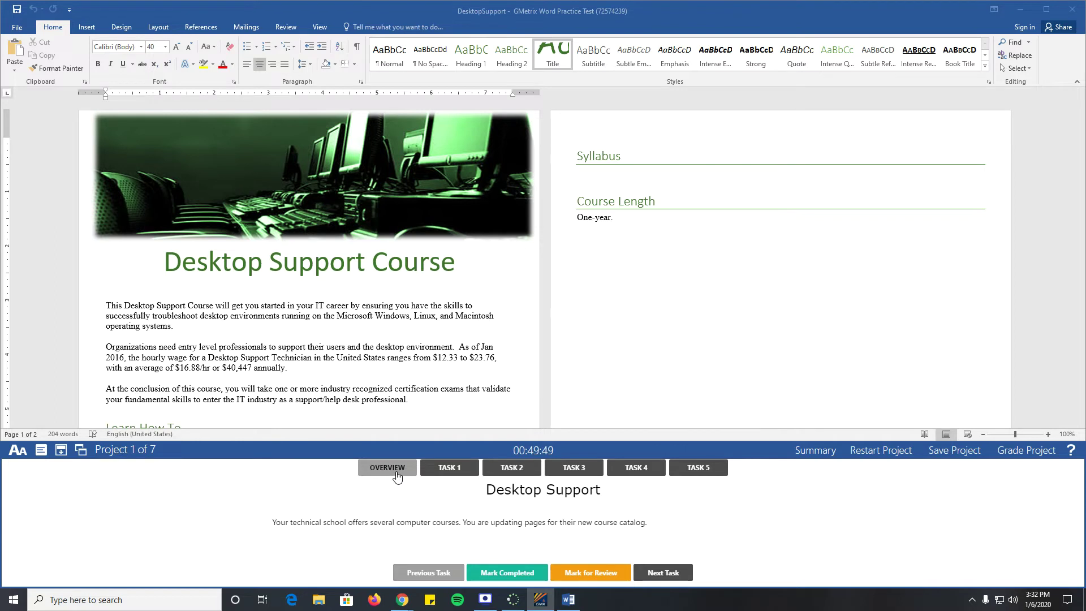
- Read the Desktop Support overview and task 1, and flag task 1 for review
drag(272, 523, 622, 524)
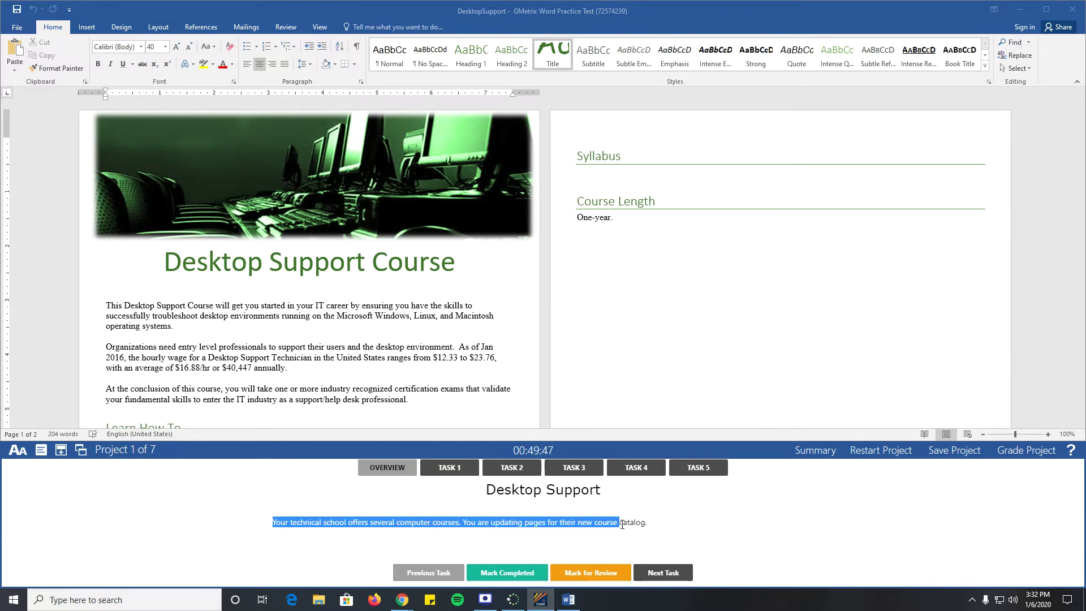
click(502, 531)
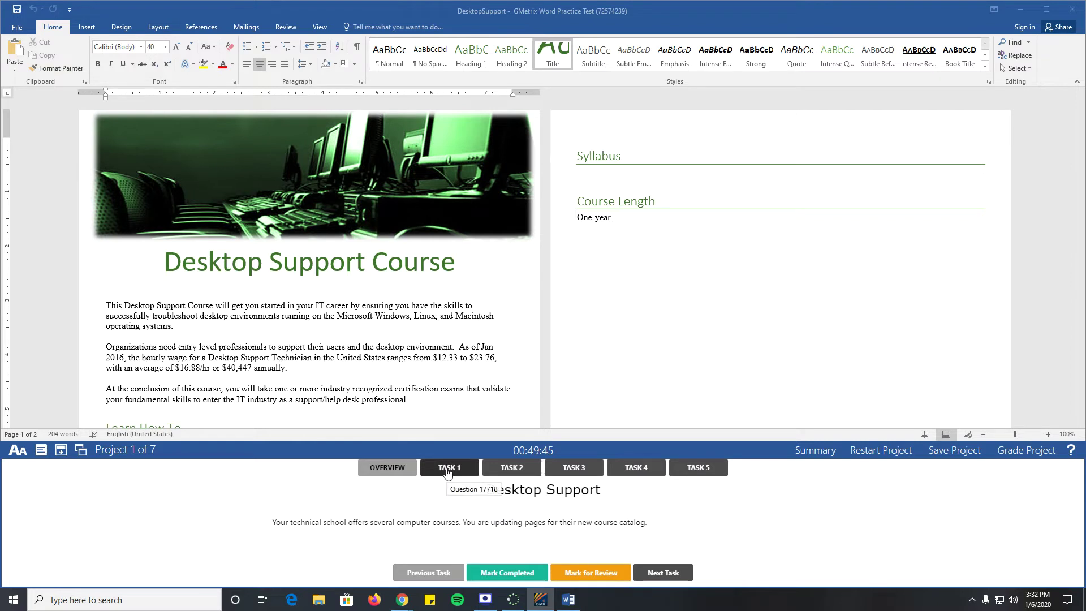
click(447, 469)
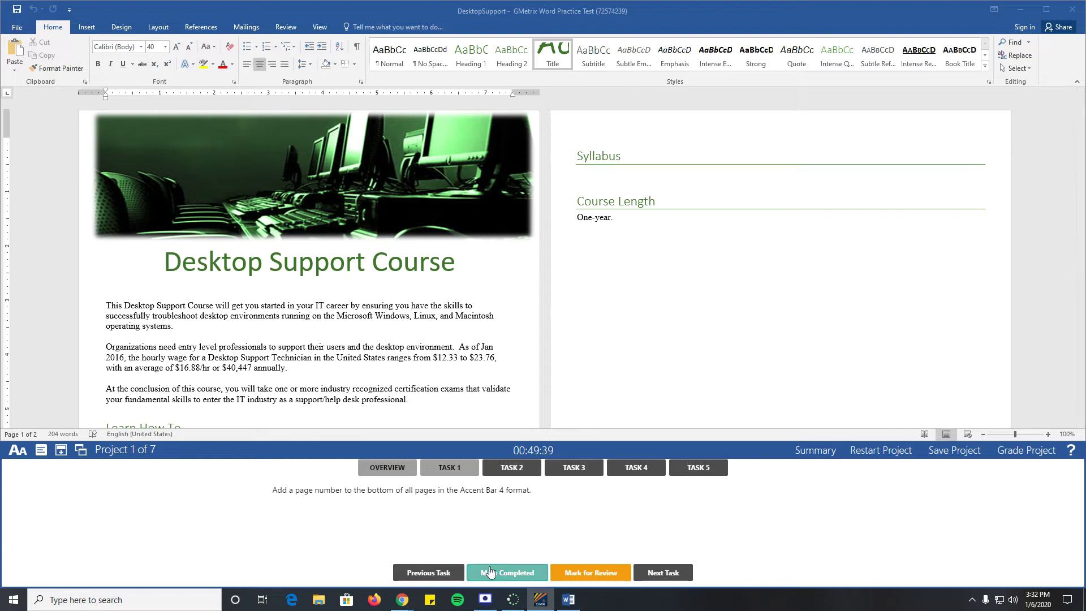
click(599, 576)
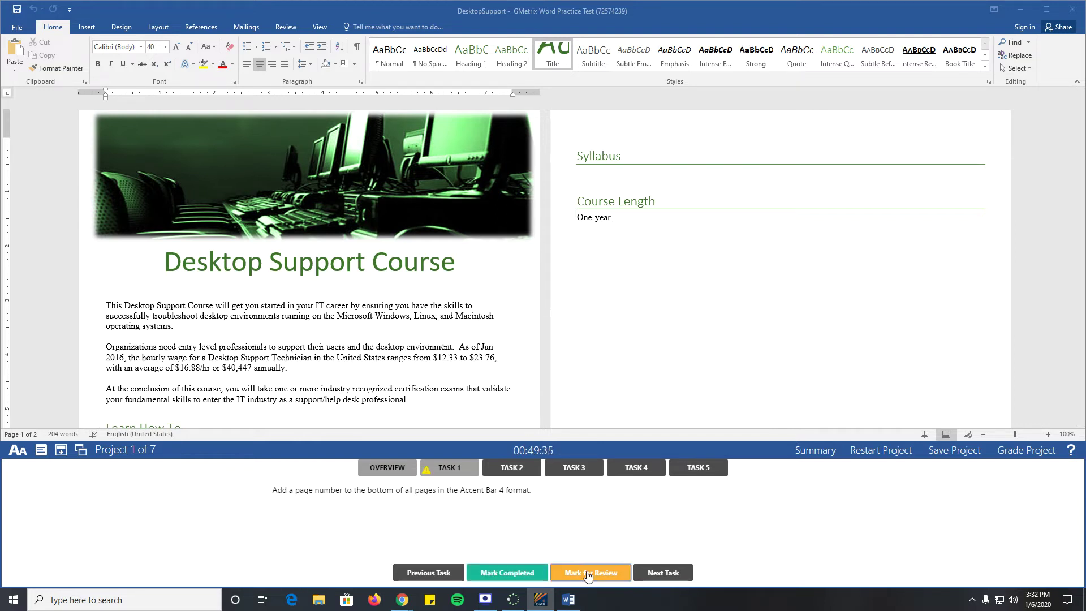
- Review tasks 2 through 5, then grade the project to load Computer Care
click(512, 468)
click(574, 468)
click(636, 468)
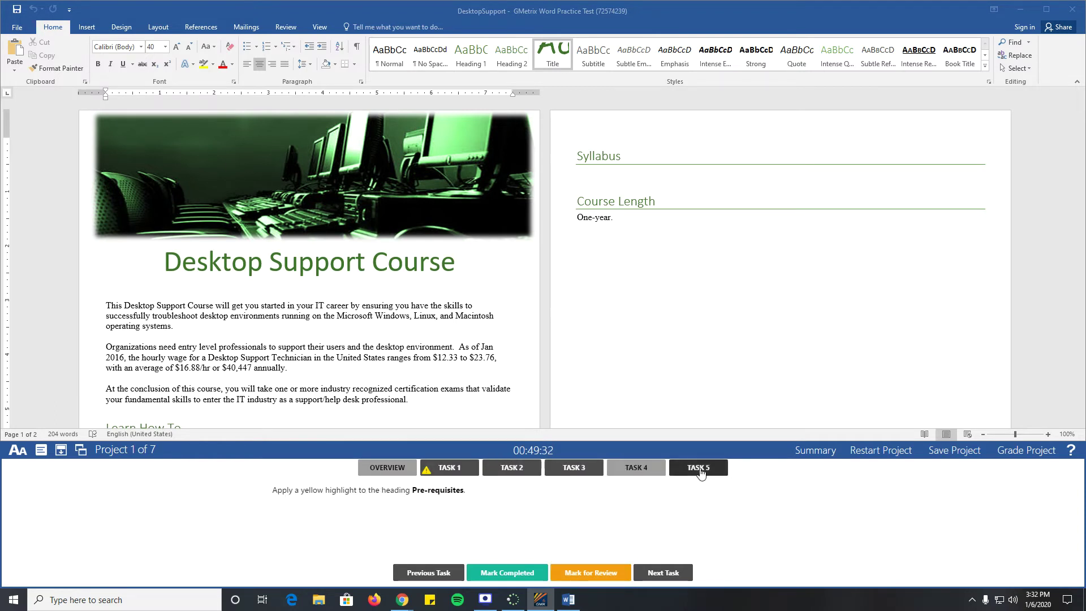
click(700, 469)
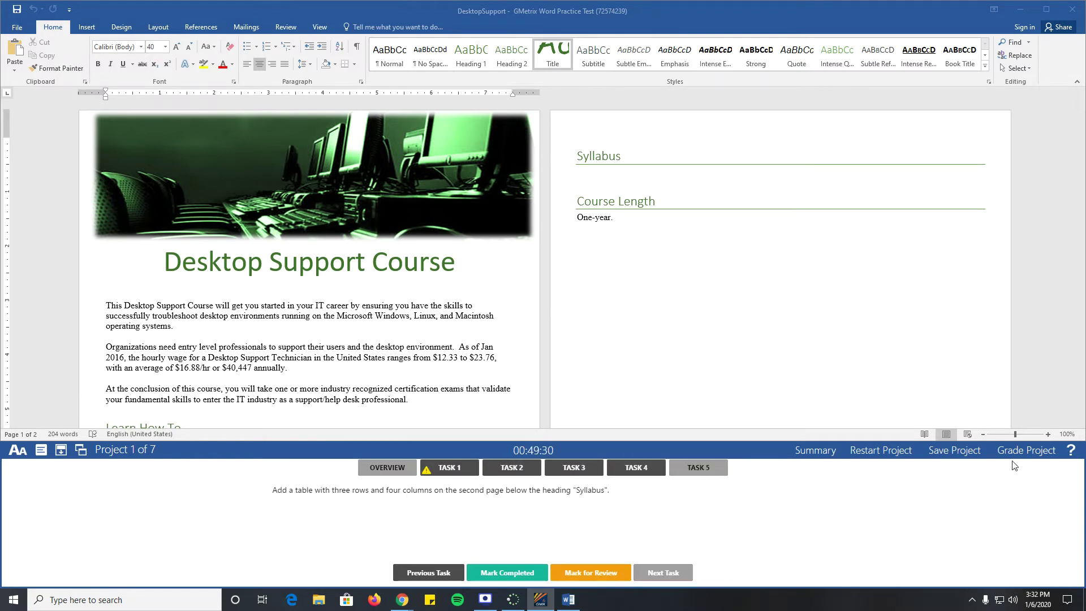
click(1026, 451)
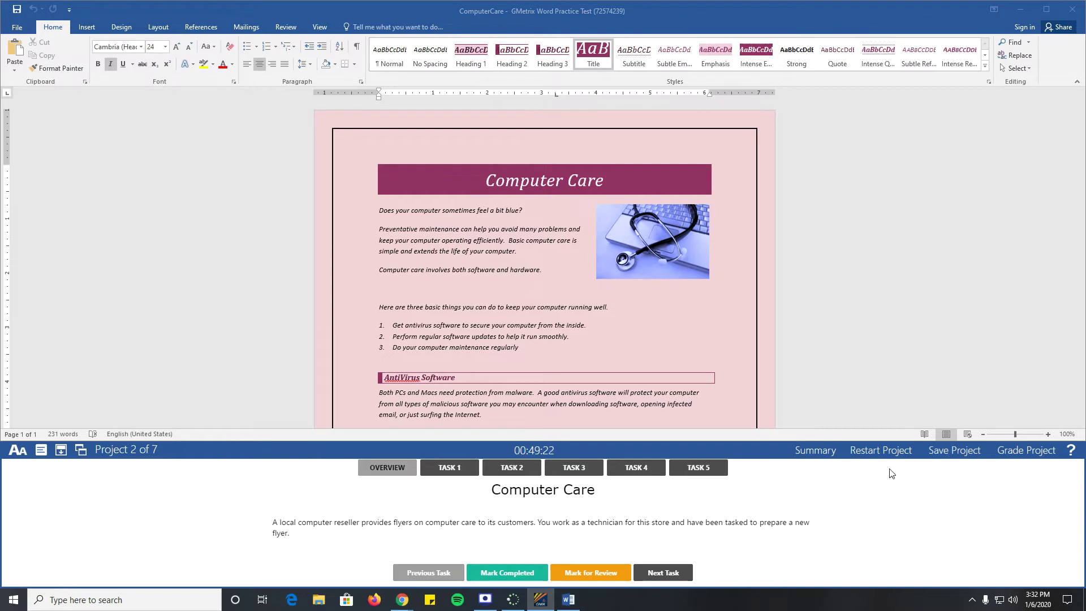
- Save the Computer Care practice project to the GMetrix Cloud and dismiss the confirmations
click(960, 450)
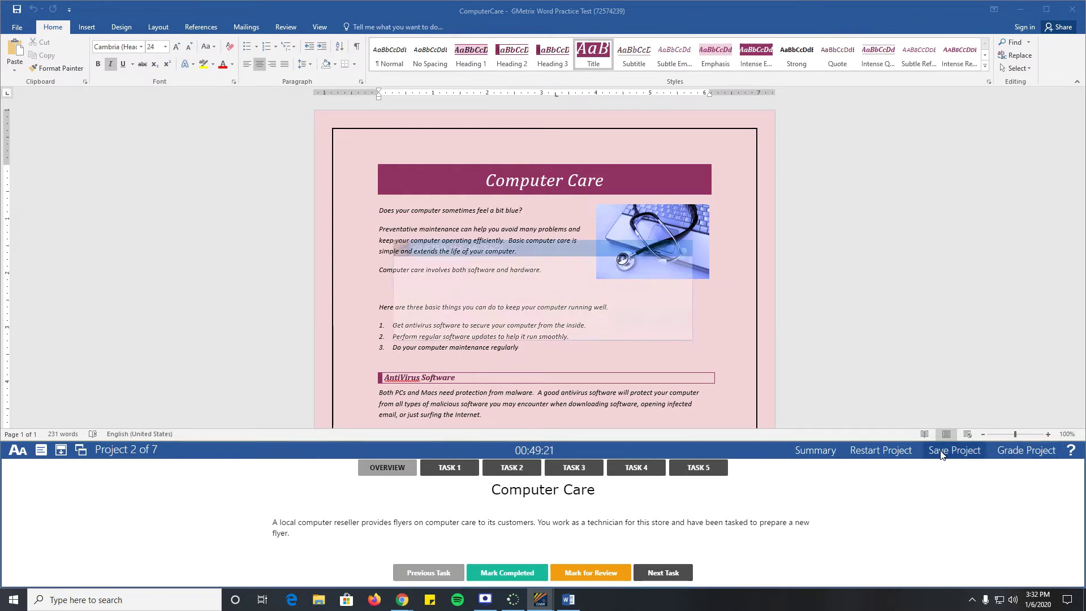
click(663, 327)
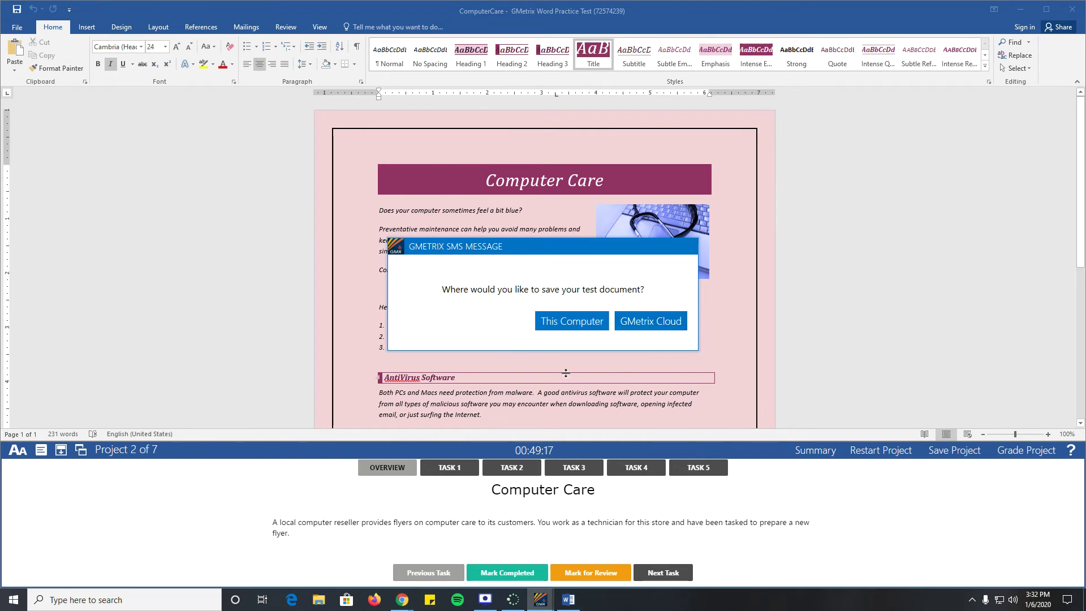
click(649, 321)
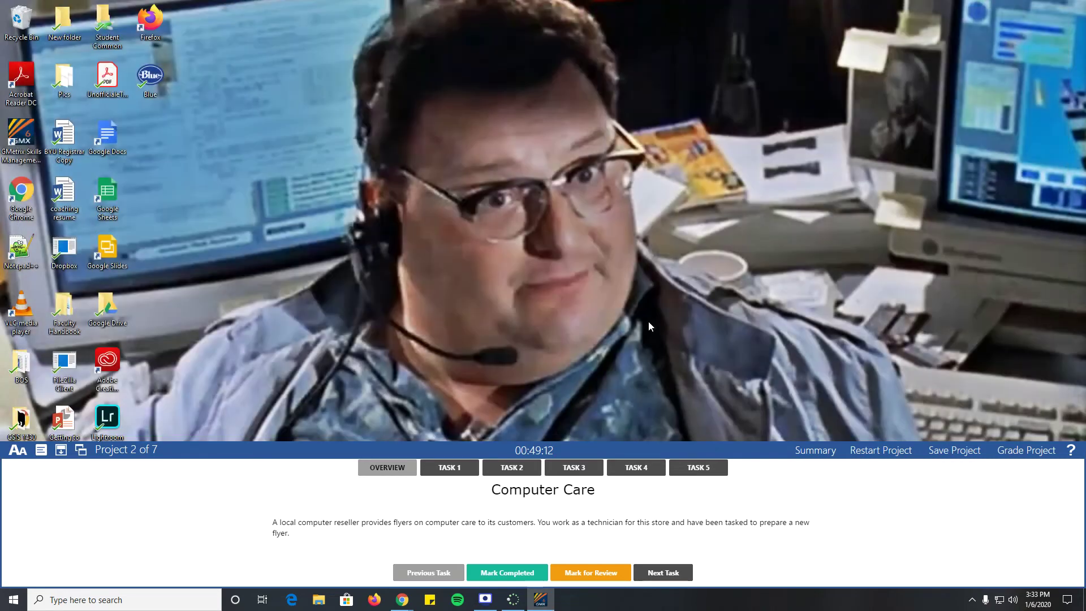
click(649, 322)
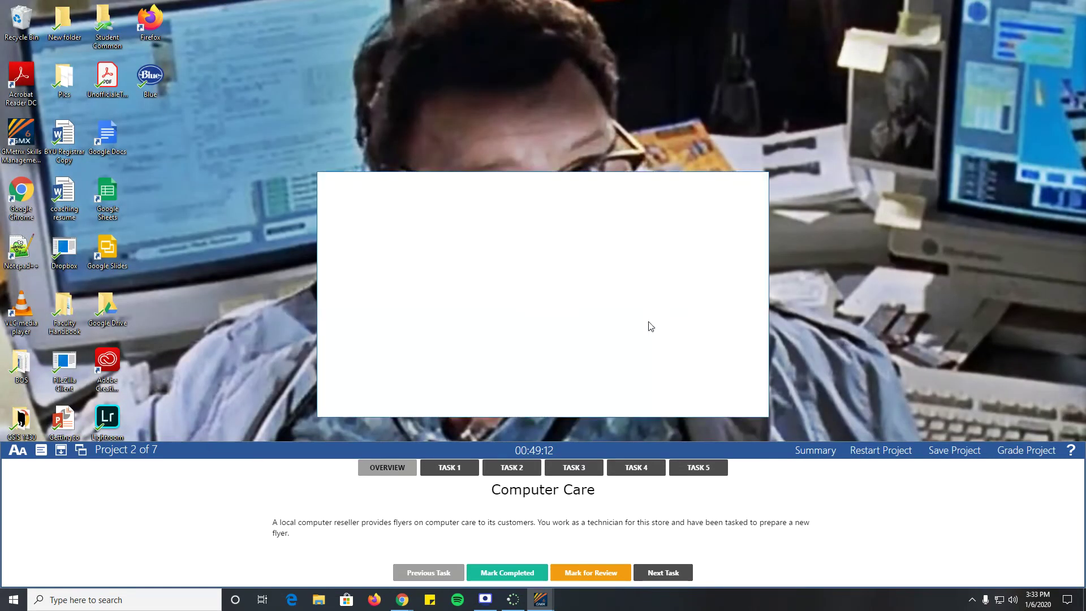
click(728, 398)
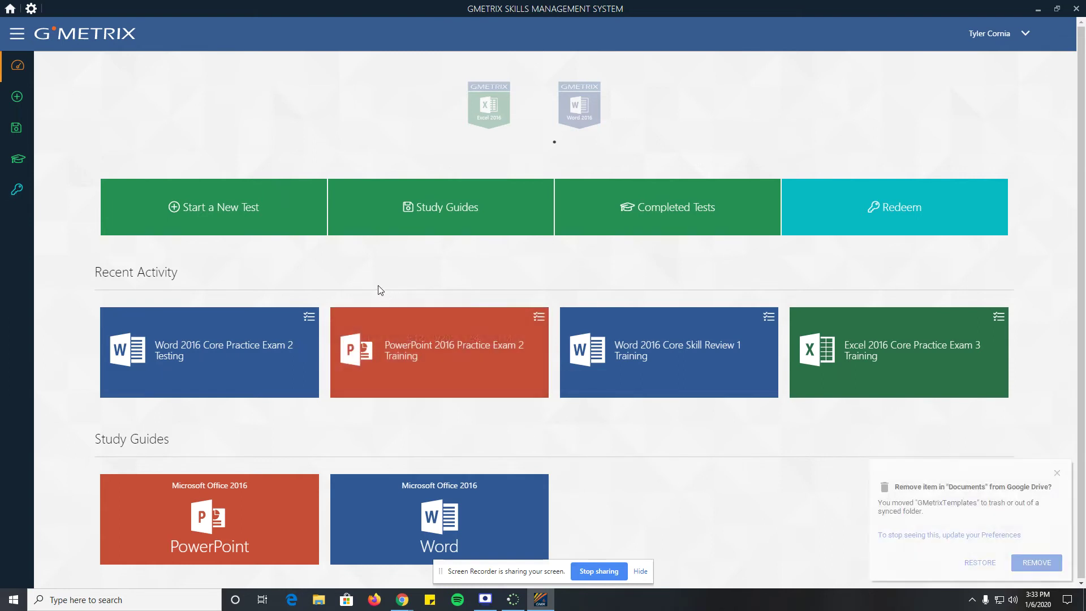
- Show the Completed Tests page from the left sidebar
mouse_move(17, 68)
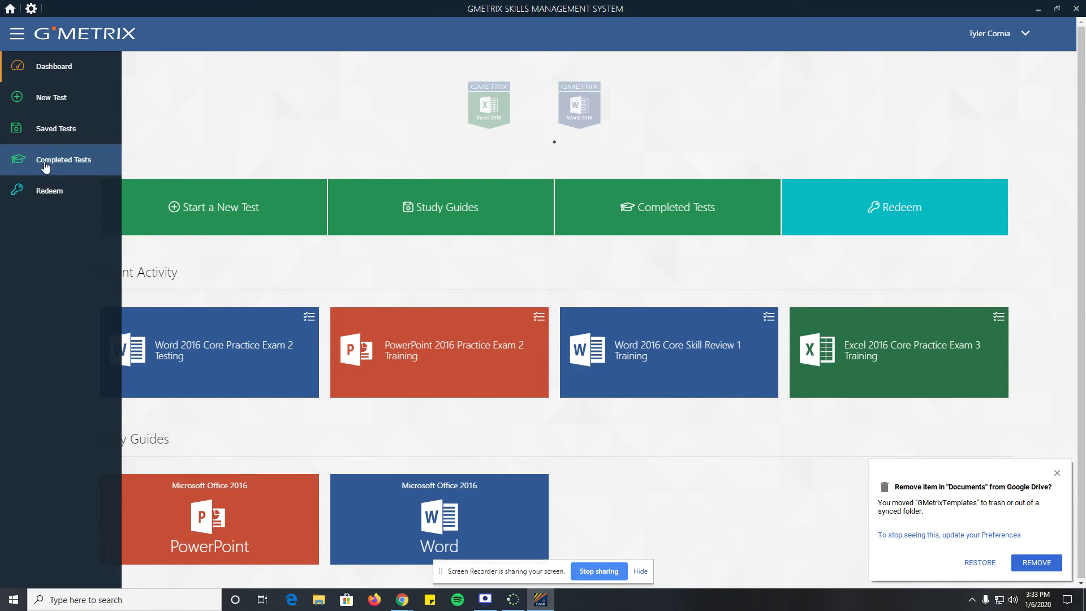
click(45, 163)
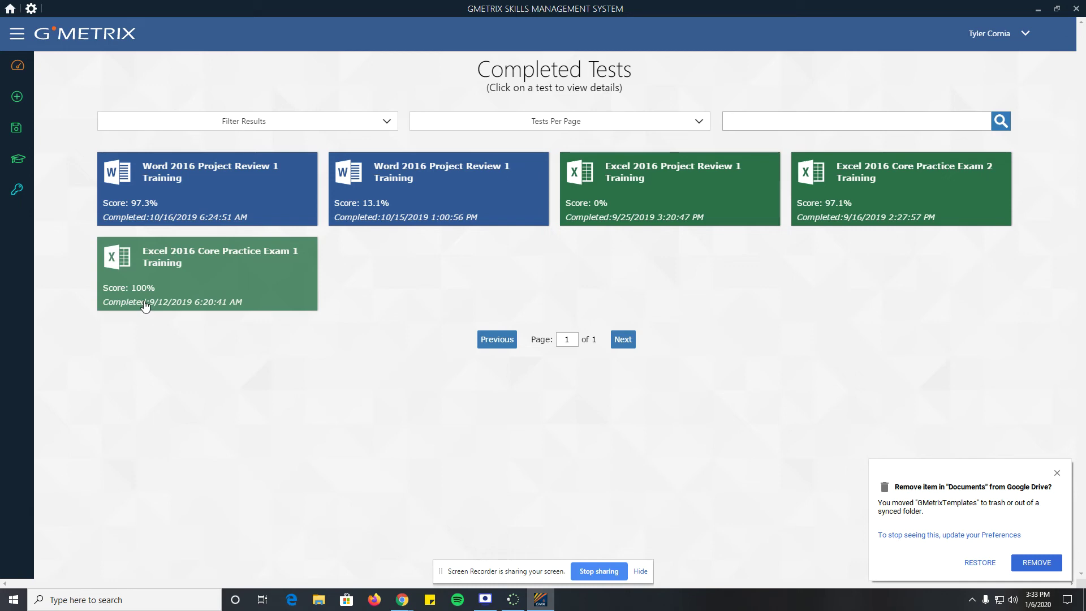
- Open the Excel 2016 Core Practice Exam 1 Training results and scroll through them
click(189, 282)
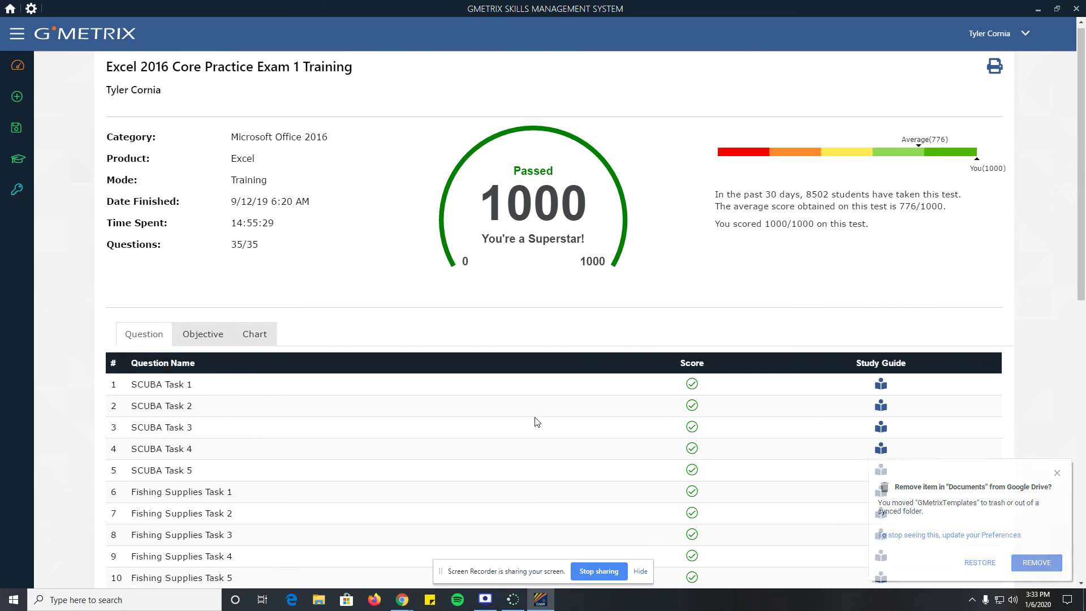
scroll(534, 421, down, 1)
scroll(481, 192, up, 1)
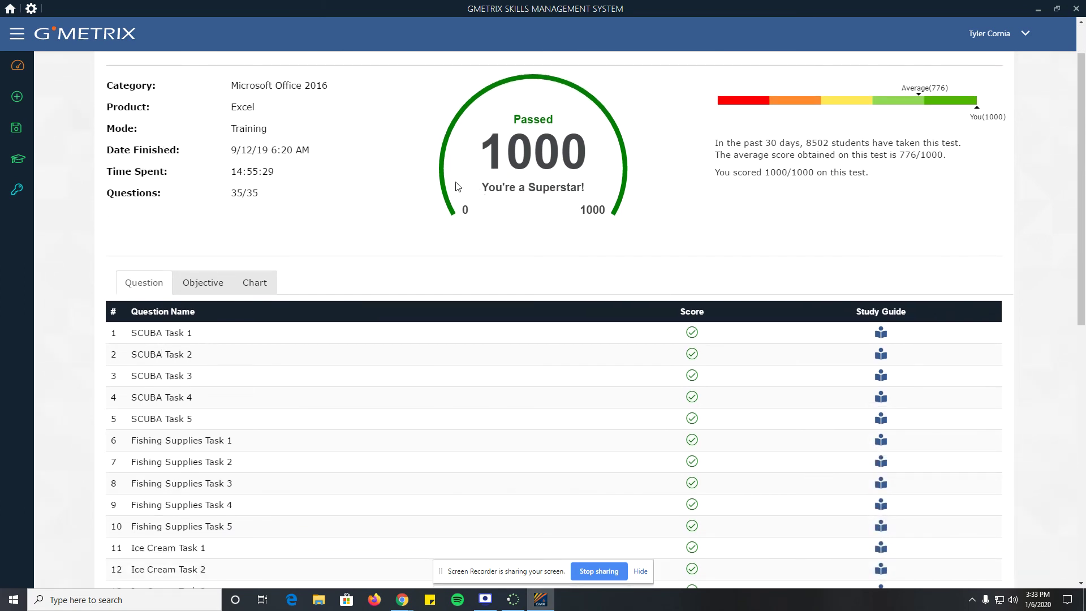
scroll(358, 356, down, 1)
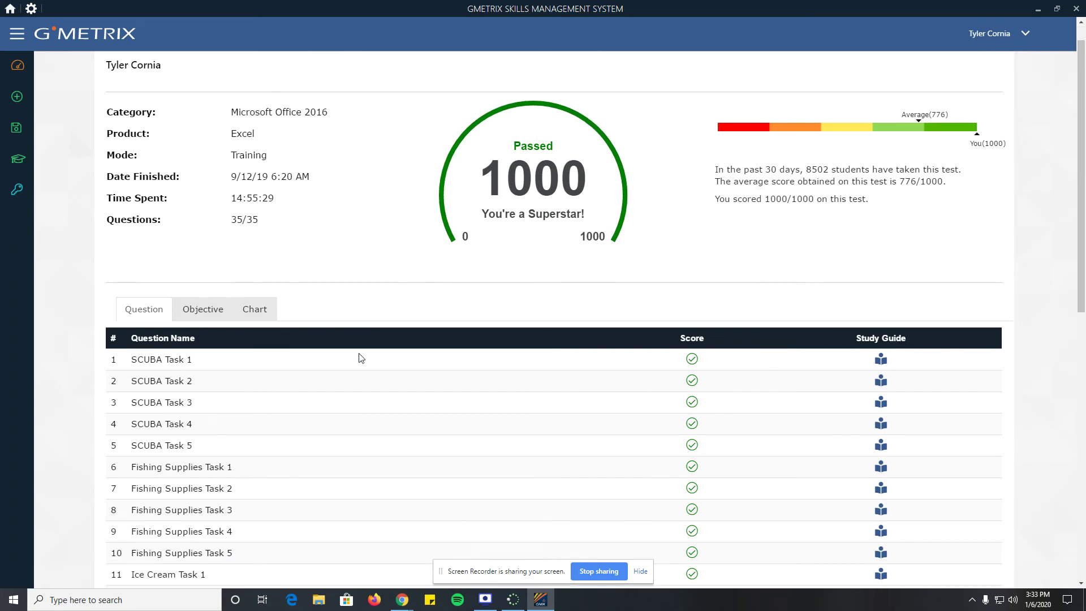
scroll(513, 179, down, 1)
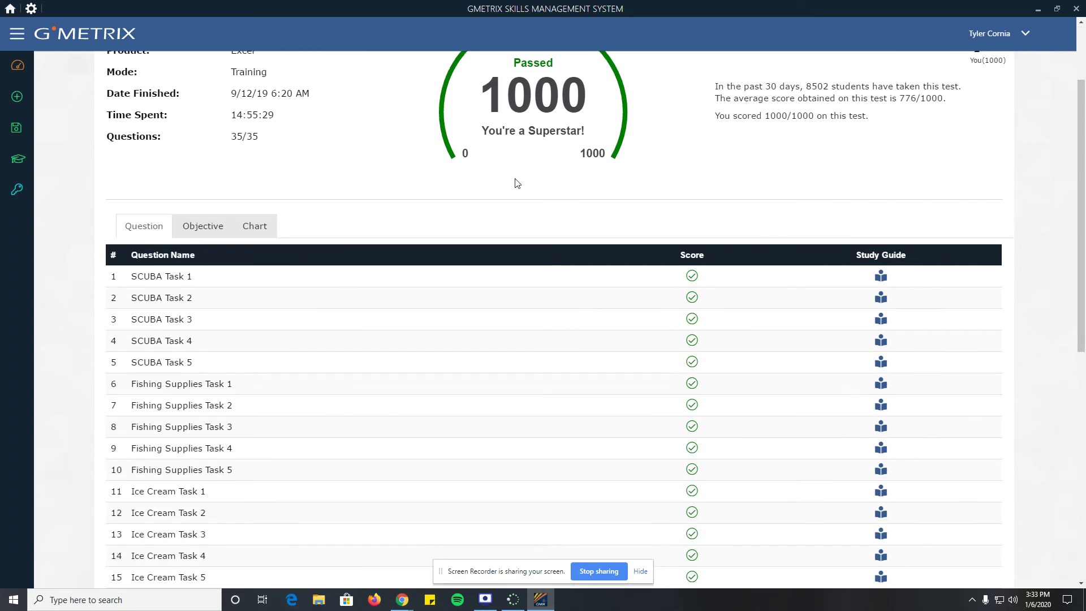
drag(562, 126, 576, 131)
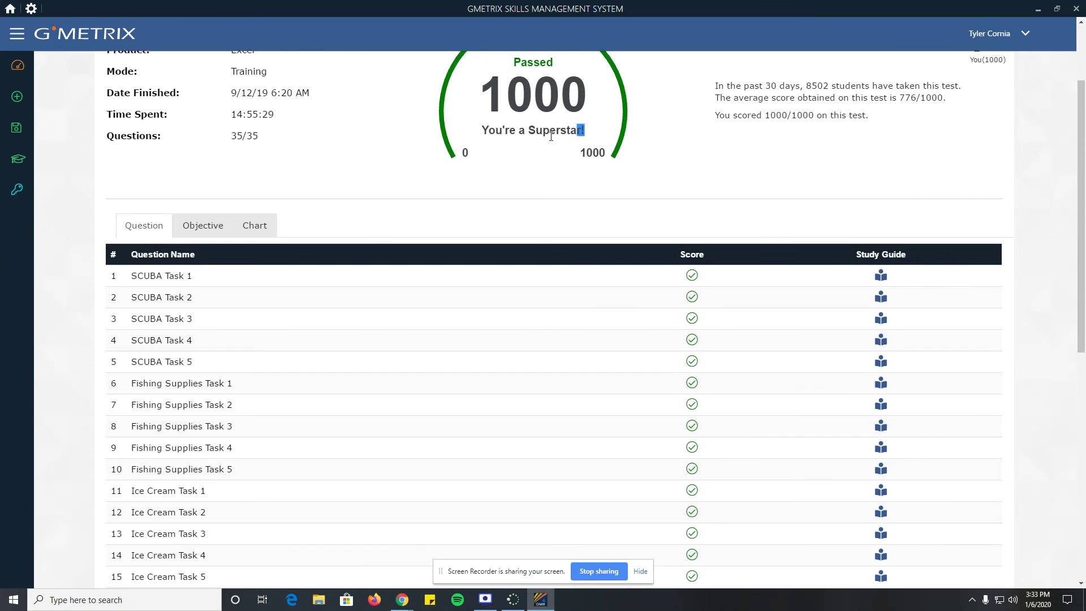
click(565, 136)
scroll(351, 303, down, 1)
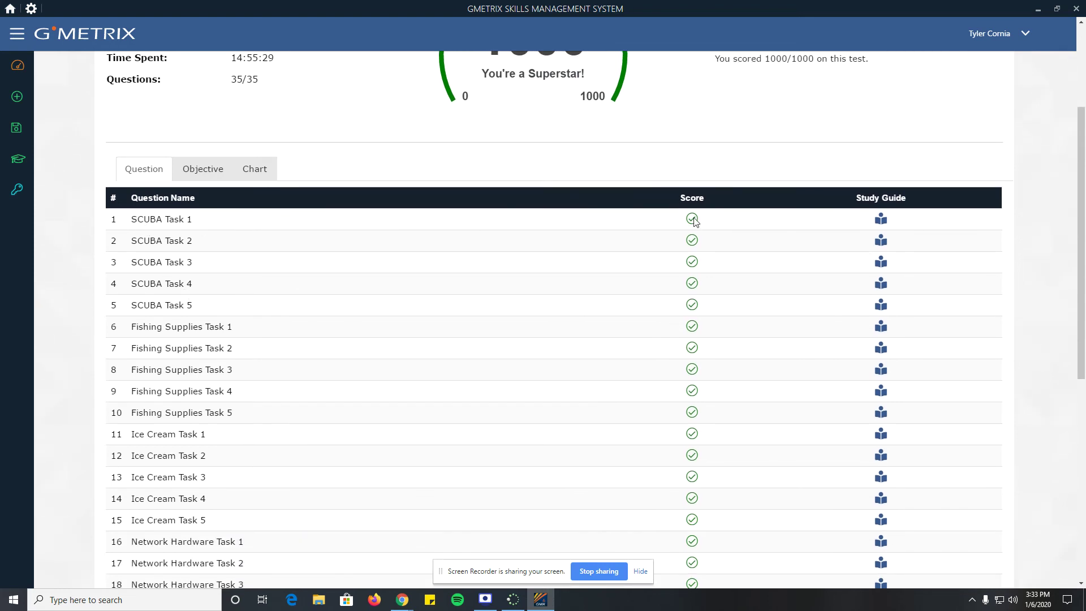
scroll(196, 367, down, 1)
scroll(197, 368, down, 3)
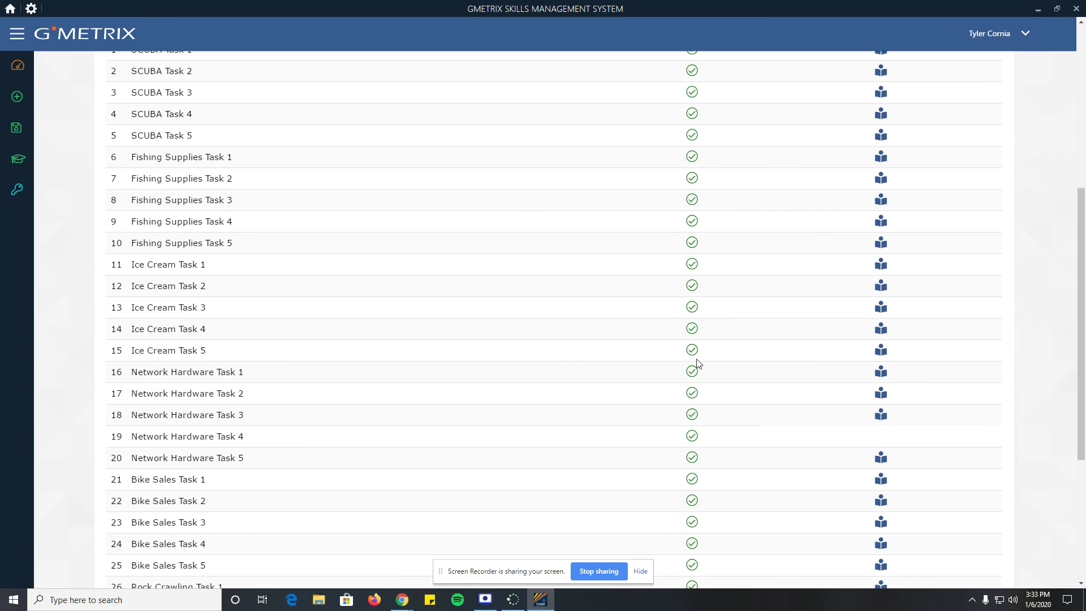
- View and close the Ice Cream Task 5 study lesson, then return to the top
click(879, 352)
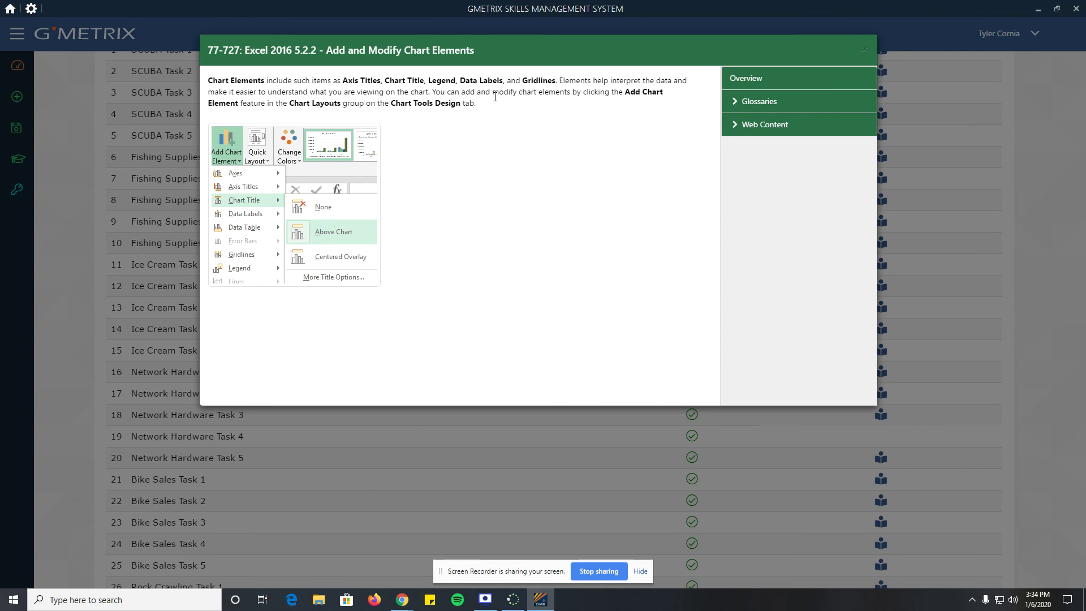
click(290, 480)
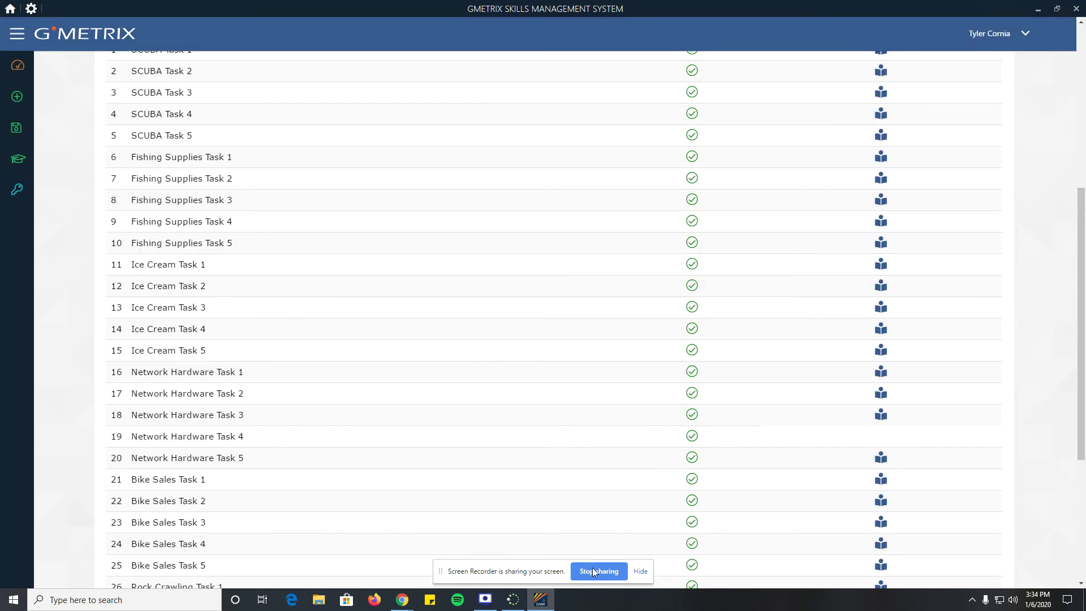
scroll(229, 358, up, 1)
scroll(230, 358, up, 5)
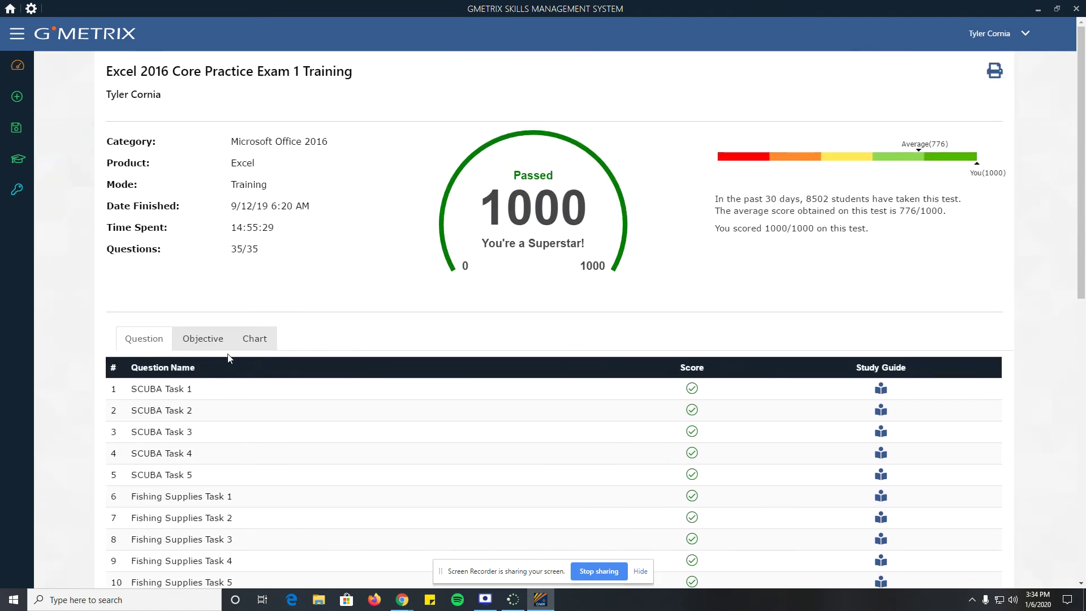